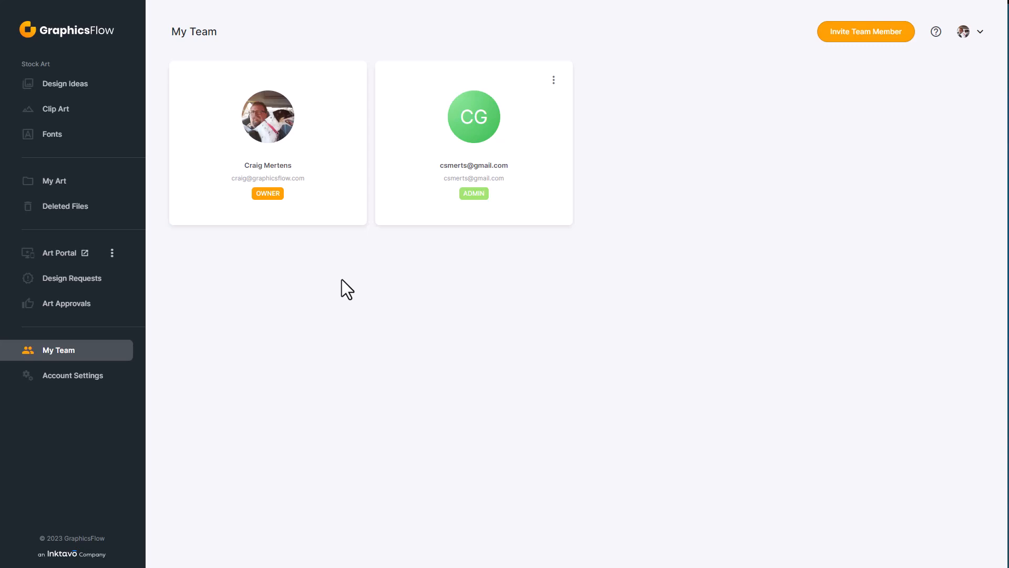
Step: Open the Invite Teammate form from the My Team page
{"action": "left_click", "coordinate": [885, 30]}
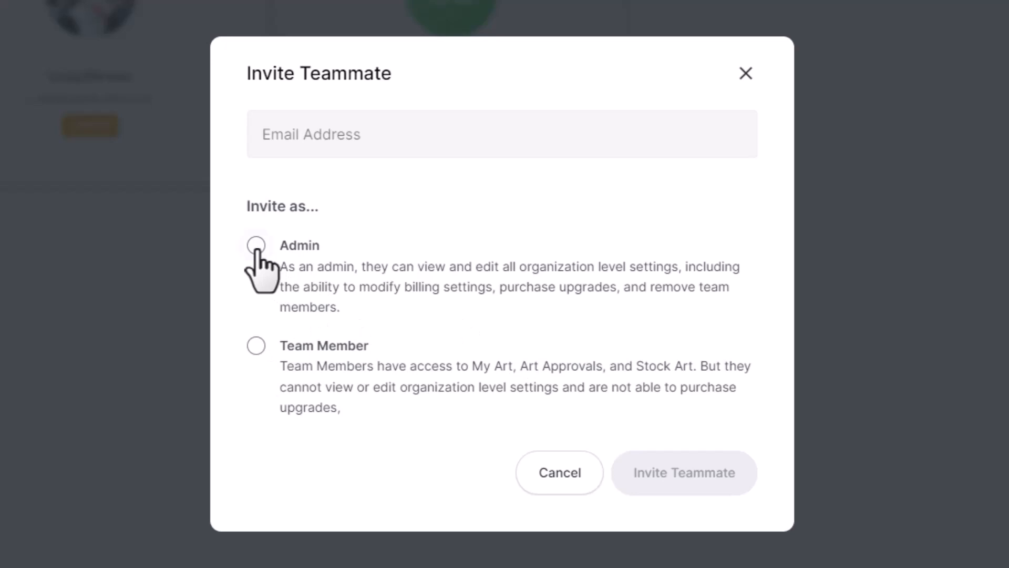
Step: Invite a new teammate by their email address with the Team Member role
{"action": "left_click", "coordinate": [256, 346]}
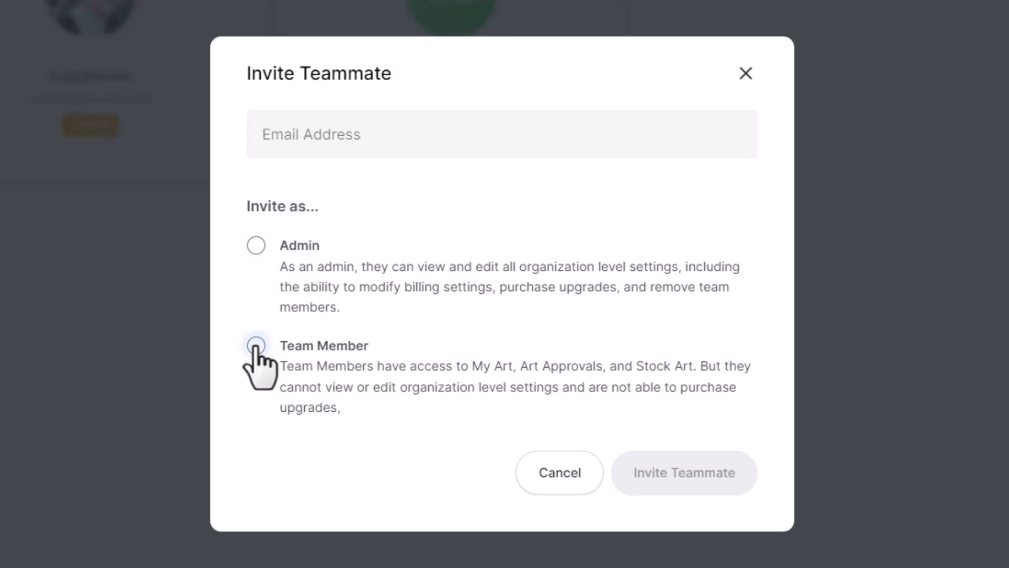
{"action": "left_click", "coordinate": [313, 135]}
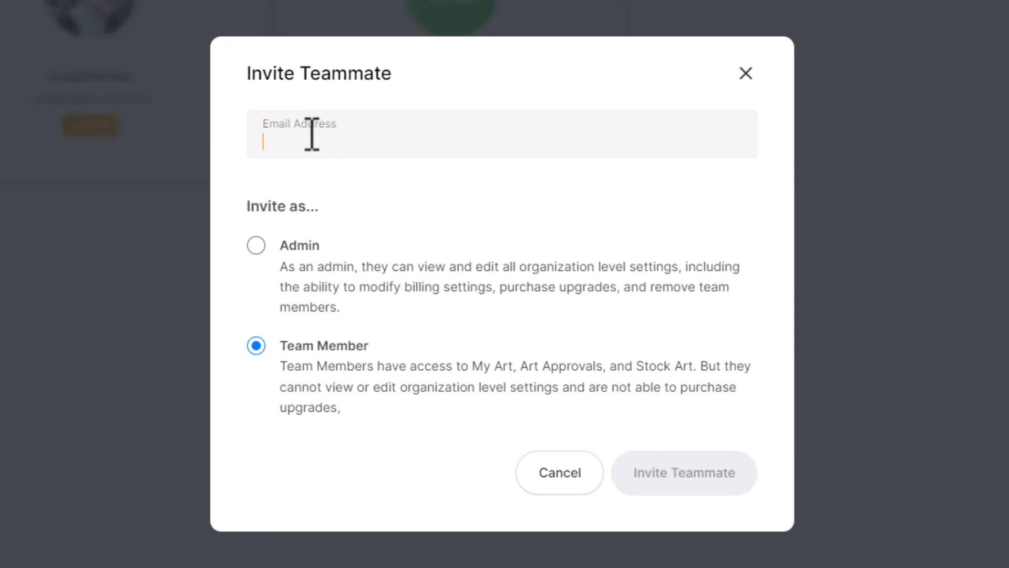
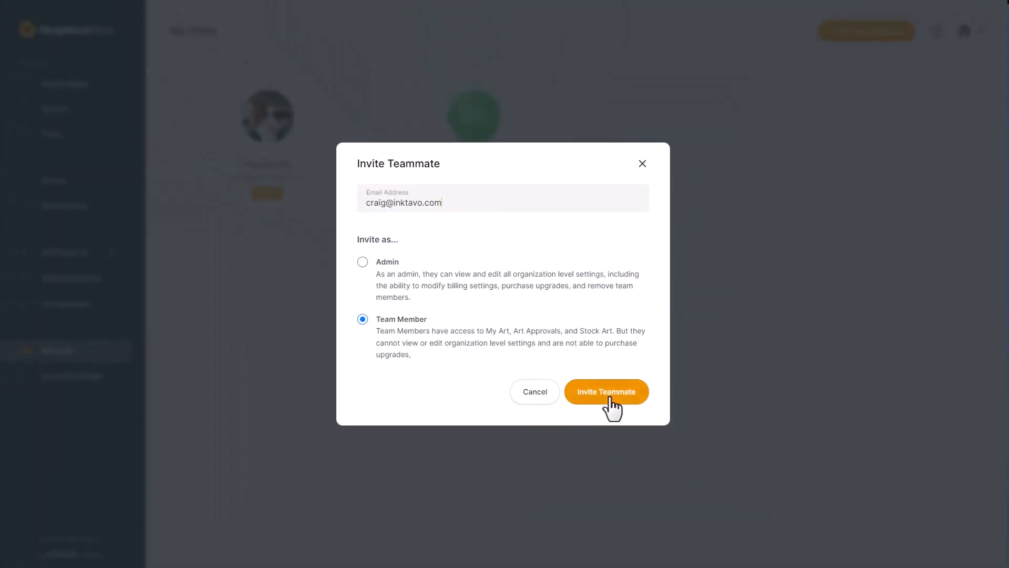
{"action": "left_click", "coordinate": [610, 399]}
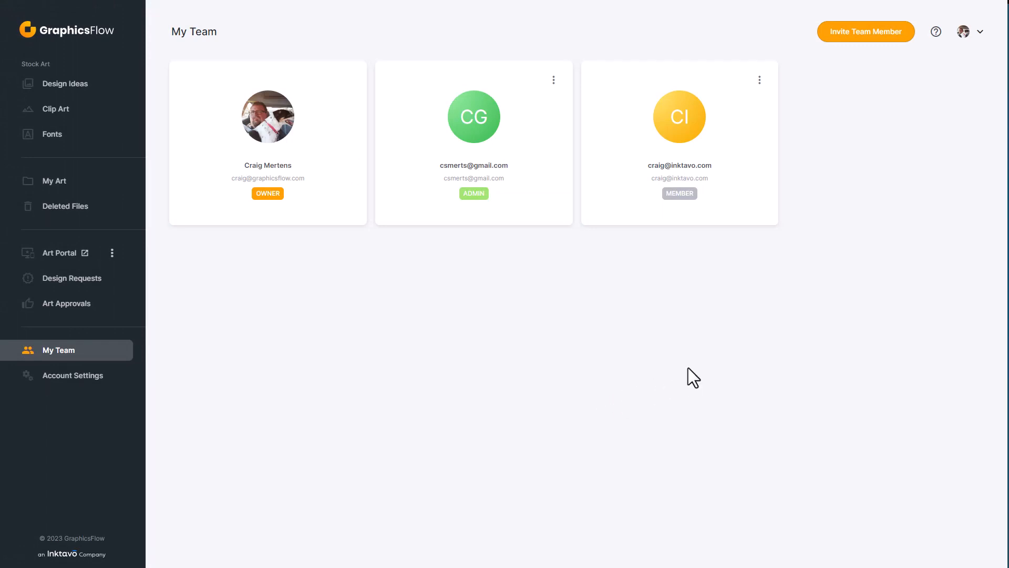
Step: Check the admin teammate's options without changes, then go to the Organization Profile in Account Settings
{"action": "left_click", "coordinate": [553, 80]}
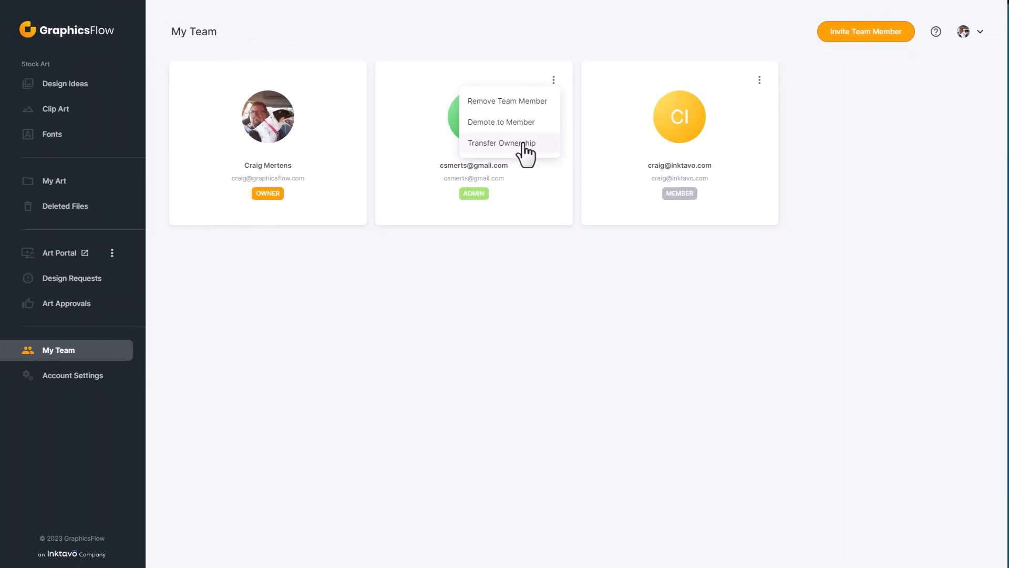
{"action": "left_click", "coordinate": [508, 275]}
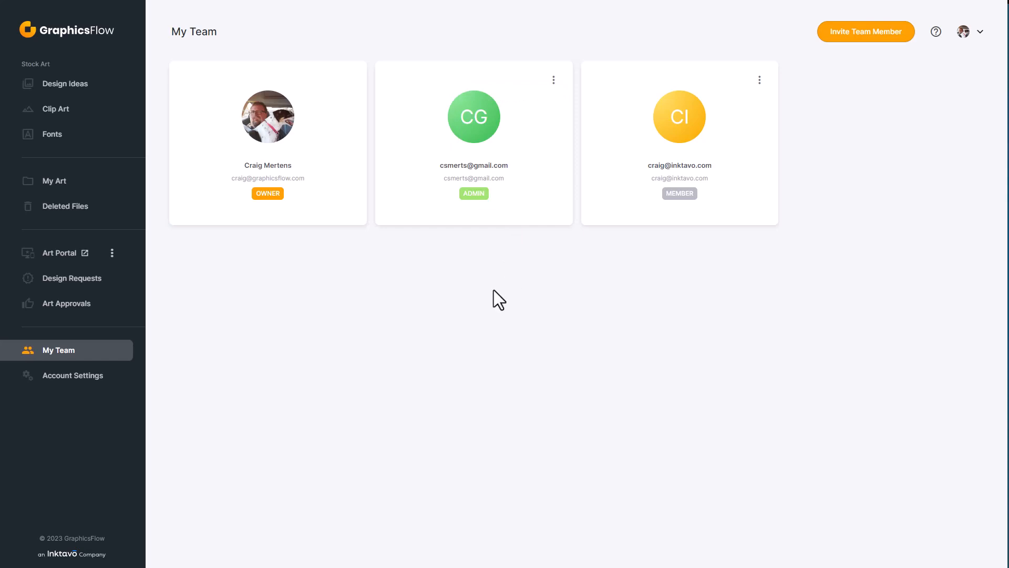
{"action": "left_click", "coordinate": [84, 381]}
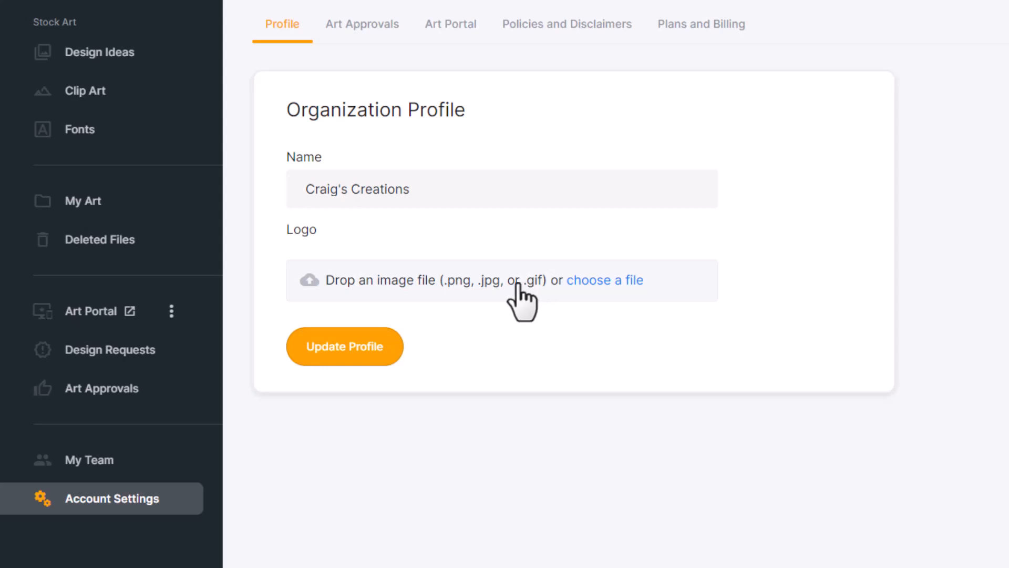
Step: Upload the Craigs Creations Logo as the organization logo and save the profile
{"action": "left_click", "coordinate": [611, 282]}
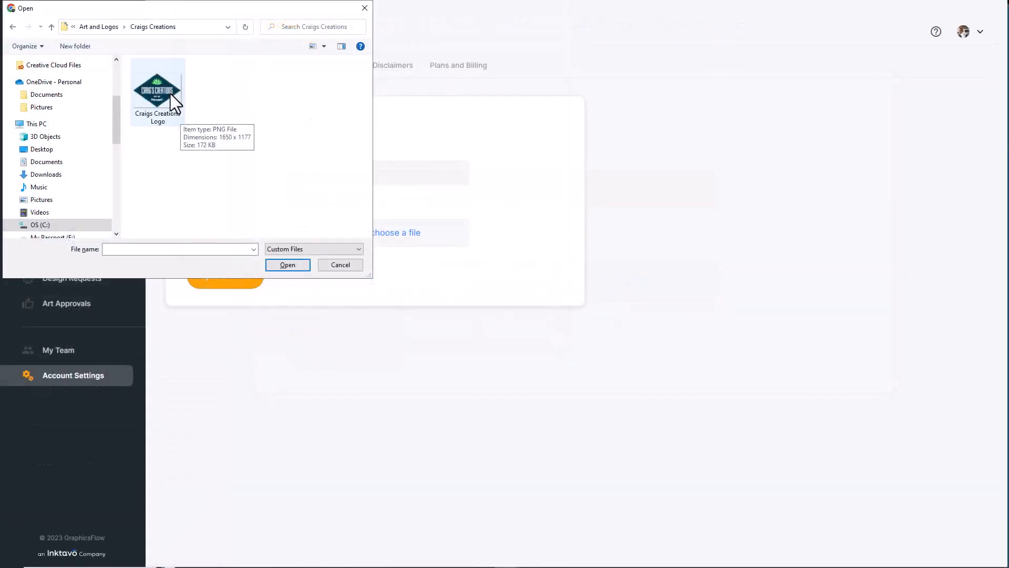
{"action": "left_click", "coordinate": [170, 94]}
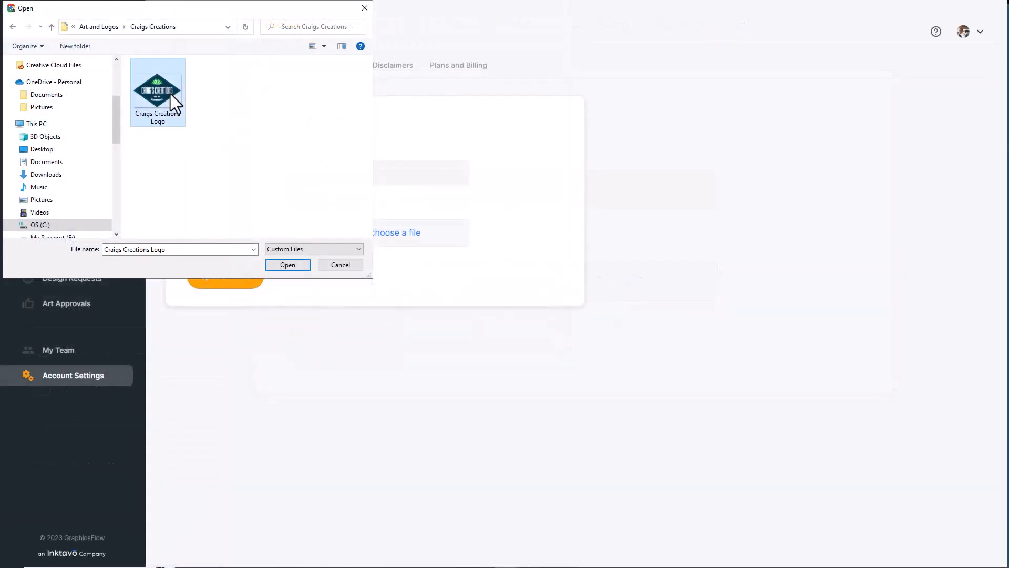
{"action": "left_click", "coordinate": [296, 268]}
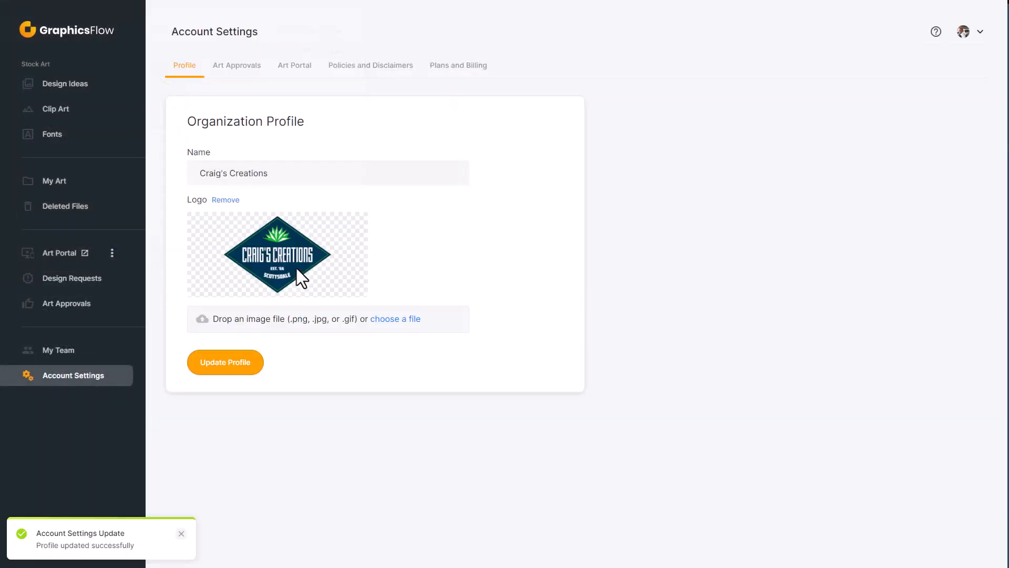
{"action": "left_click", "coordinate": [245, 367]}
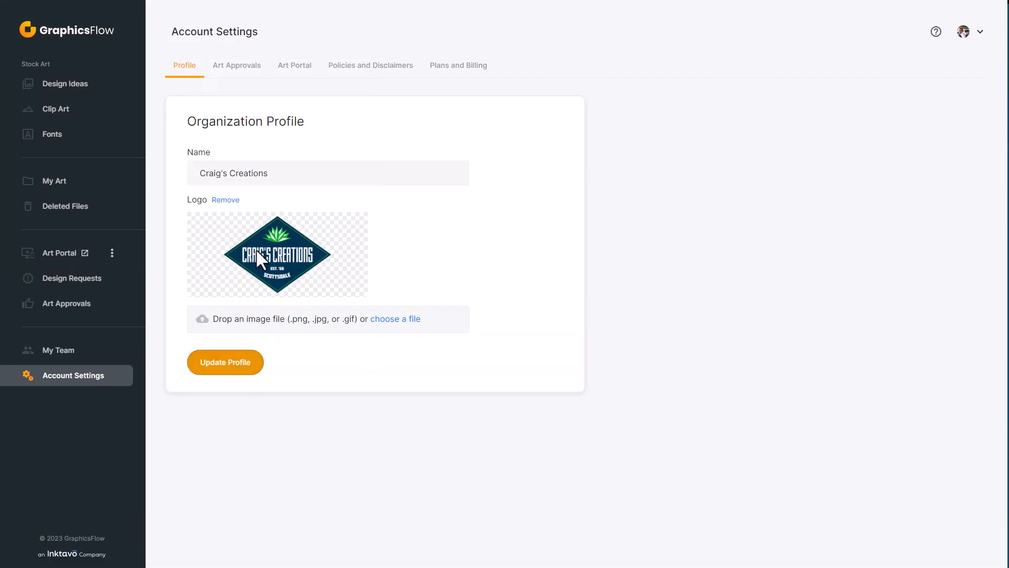
{"action": "left_click", "coordinate": [252, 69]}
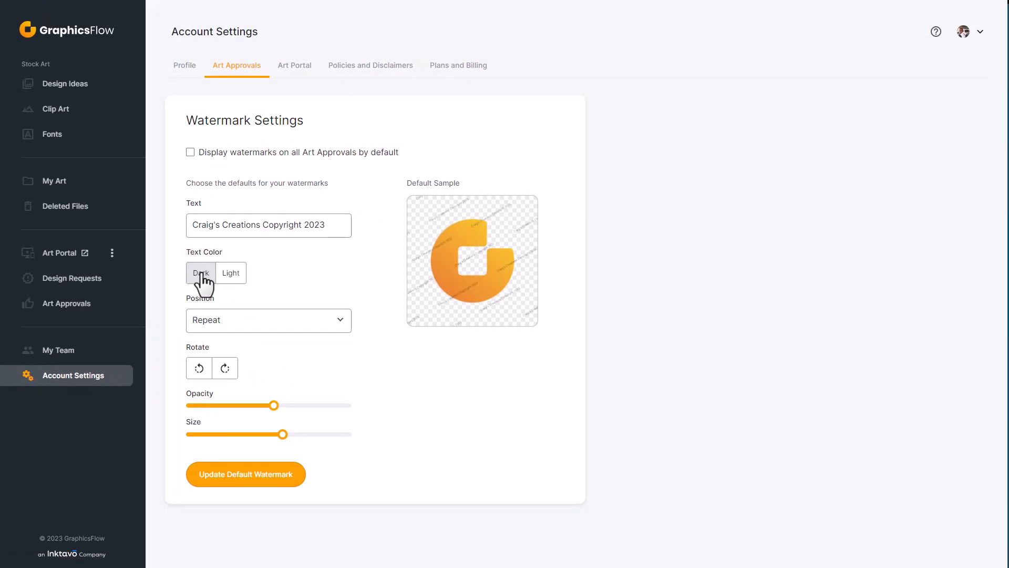
Step: Try watermark options, settling on dark text, Repeat position and diagonal orientation
{"action": "left_click", "coordinate": [236, 273]}
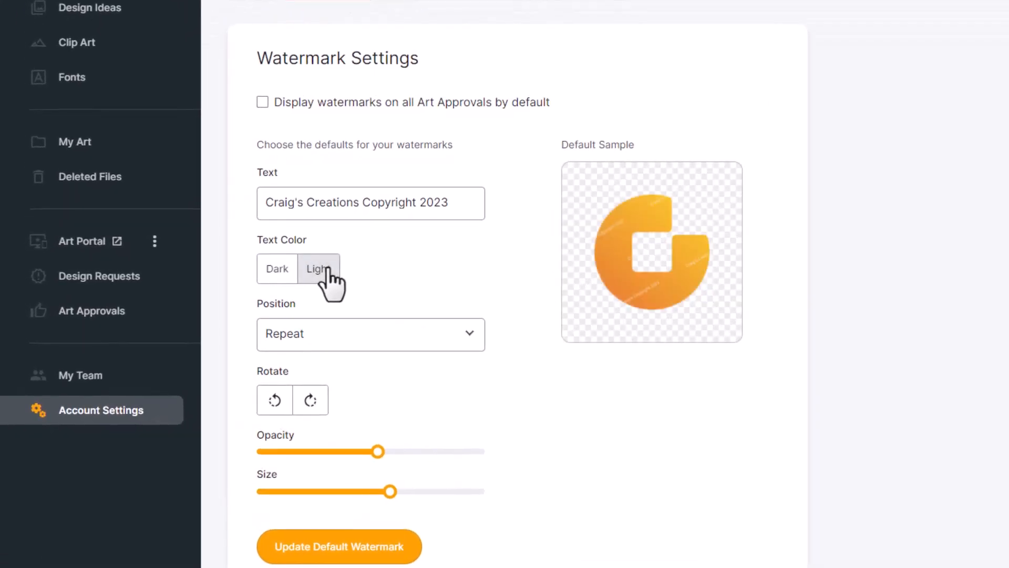
{"action": "left_click", "coordinate": [279, 268]}
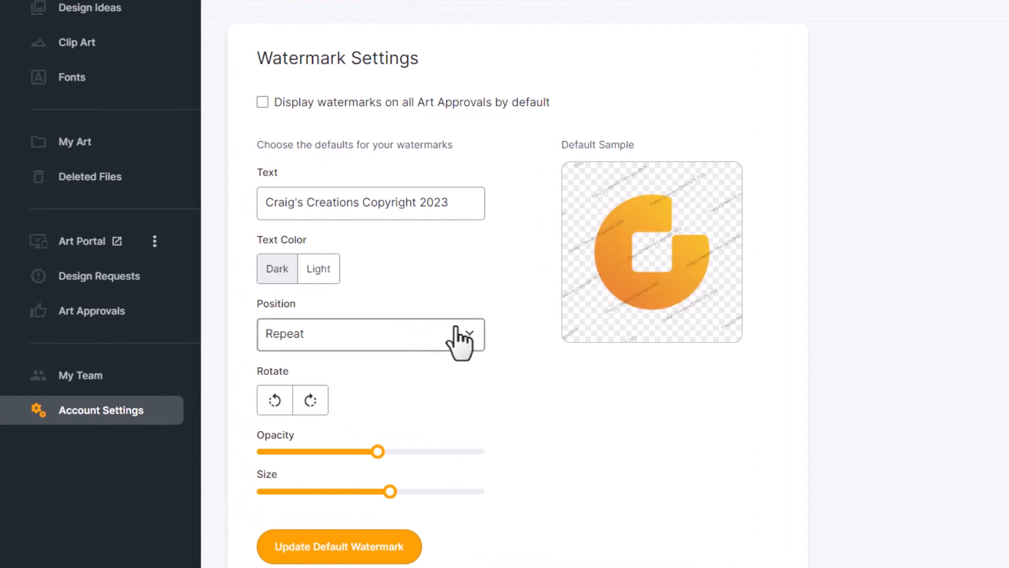
{"action": "left_click", "coordinate": [477, 341]}
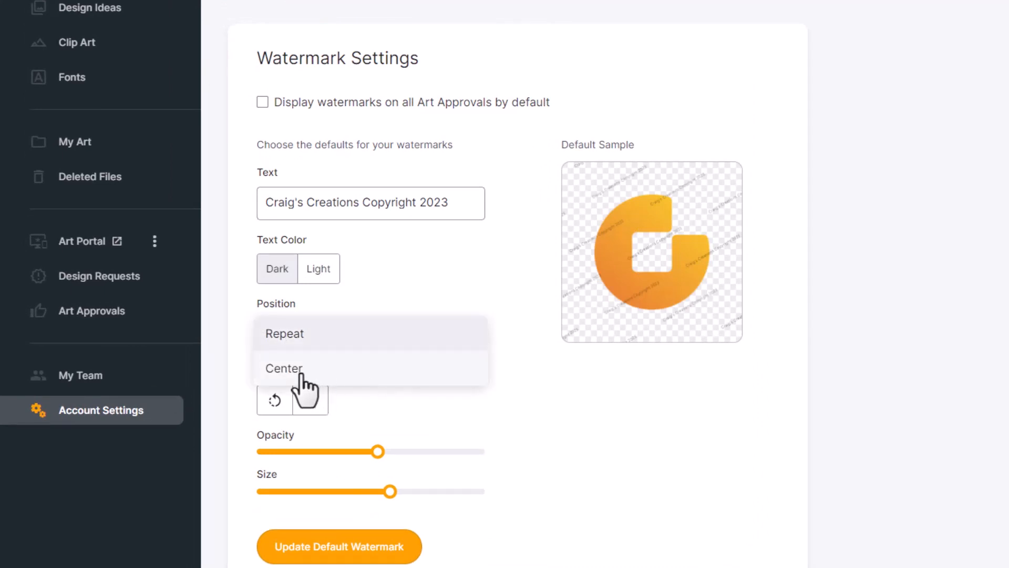
{"action": "left_click", "coordinate": [296, 372]}
{"action": "left_click", "coordinate": [469, 341]}
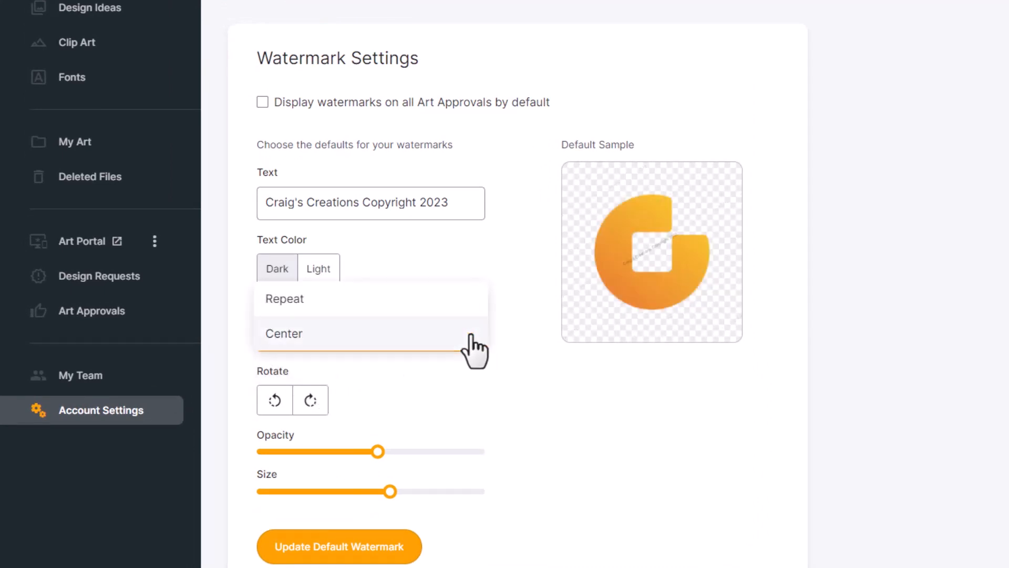
{"action": "left_click", "coordinate": [295, 302]}
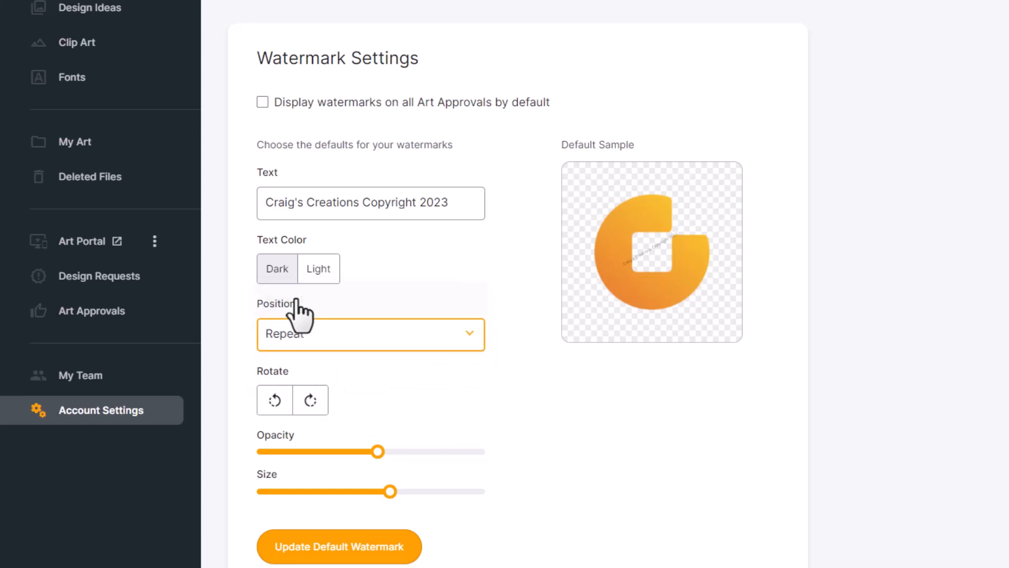
{"action": "left_click", "coordinate": [310, 401]}
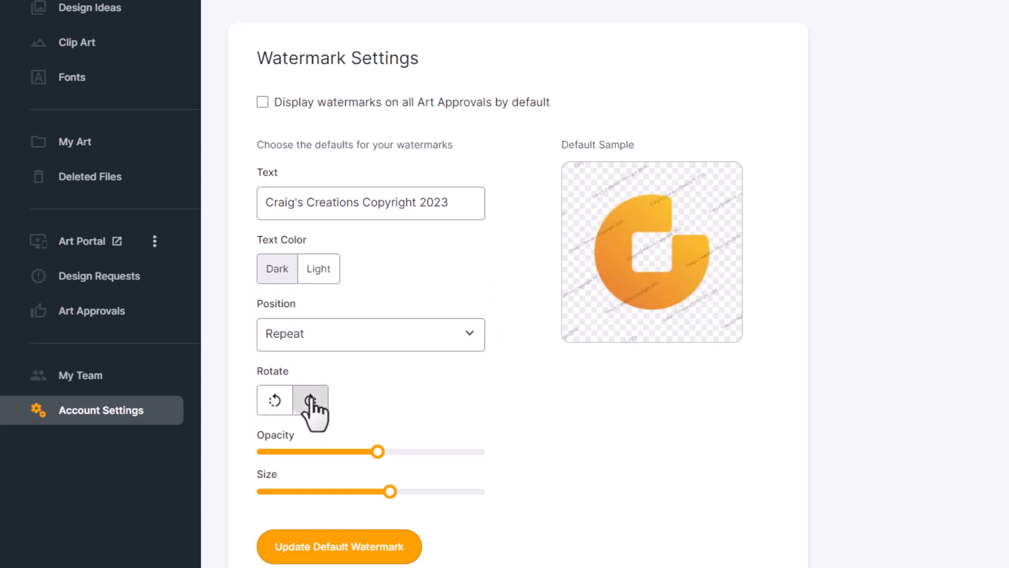
{"action": "left_click", "coordinate": [271, 404]}
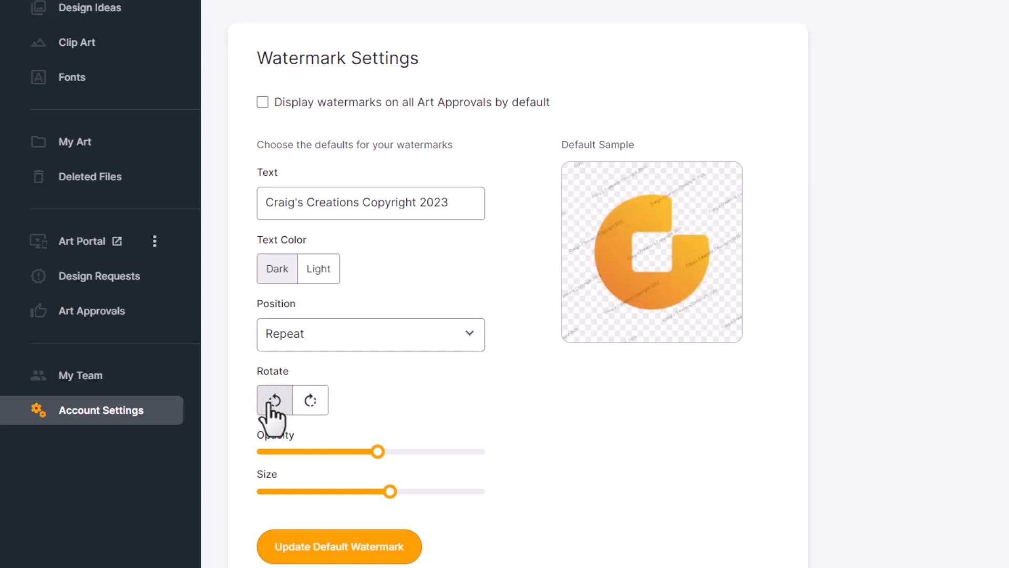
Step: Enlarge the watermark text, reduce opacity to about half, and save the default watermark
{"action": "left_click_drag", "start_coordinate": [392, 494], "coordinate": [414, 493]}
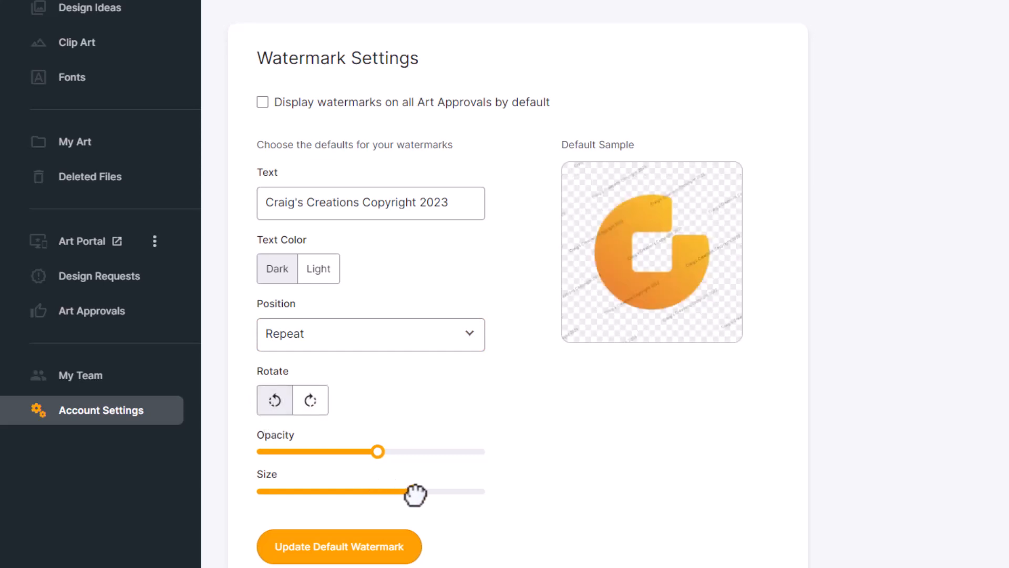
{"action": "mouse_move", "coordinate": [381, 453]}
{"action": "left_mouse_down"}
{"action": "mouse_move", "coordinate": [462, 452]}
{"action": "mouse_move", "coordinate": [363, 453]}
{"action": "left_mouse_up"}
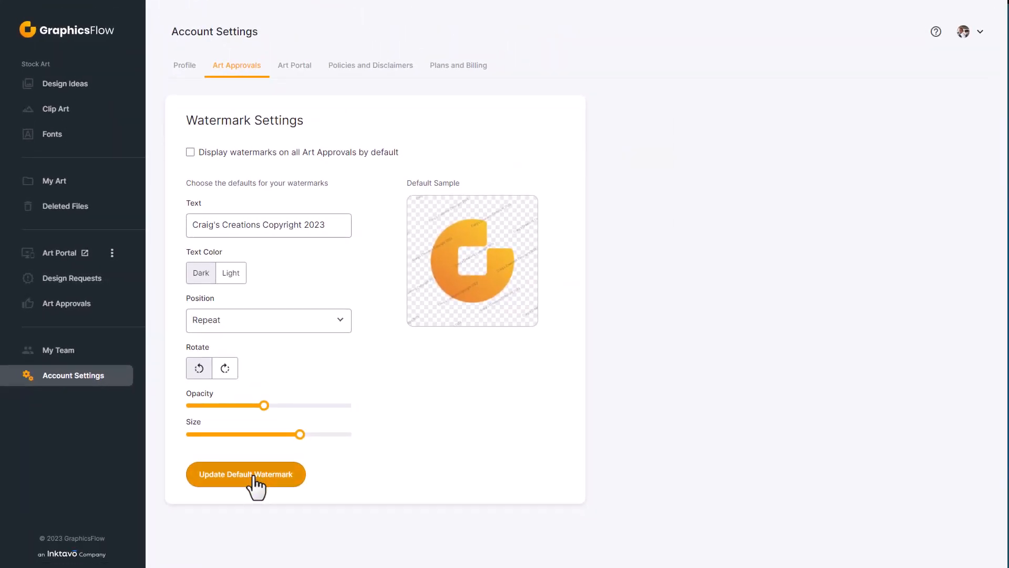
{"action": "left_click", "coordinate": [254, 476]}
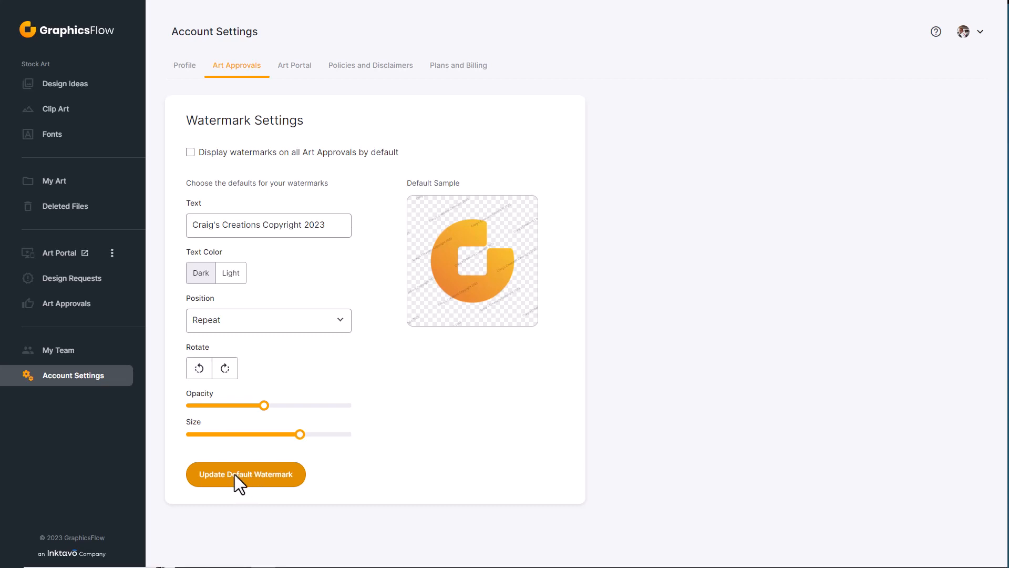
{"action": "left_click", "coordinate": [64, 305]}
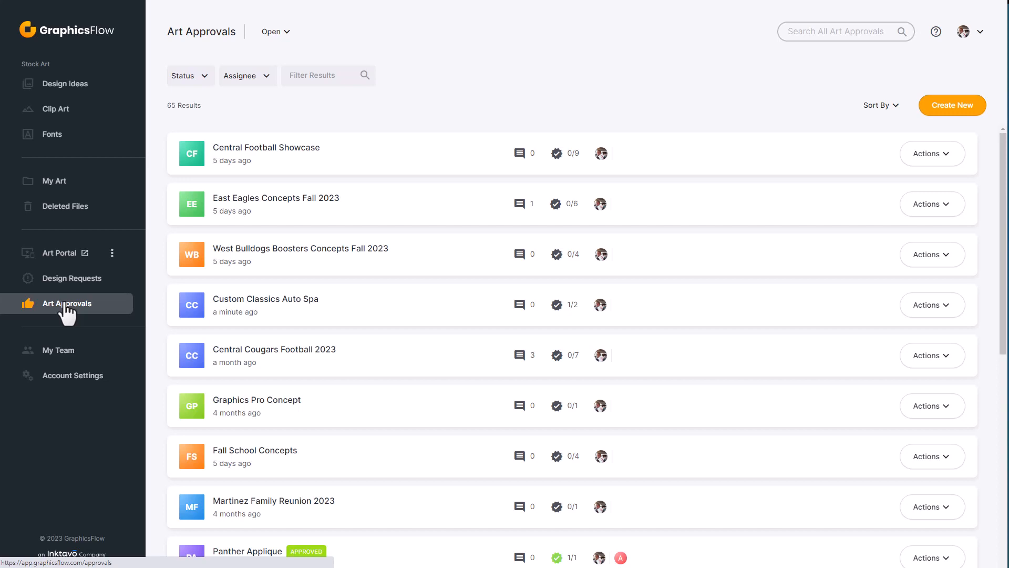
Step: Open the Honor Health Concepts approval and turn its watermark display off
{"action": "scroll", "coordinate": [326, 420], "scroll_direction": "down", "scroll_amount": 5}
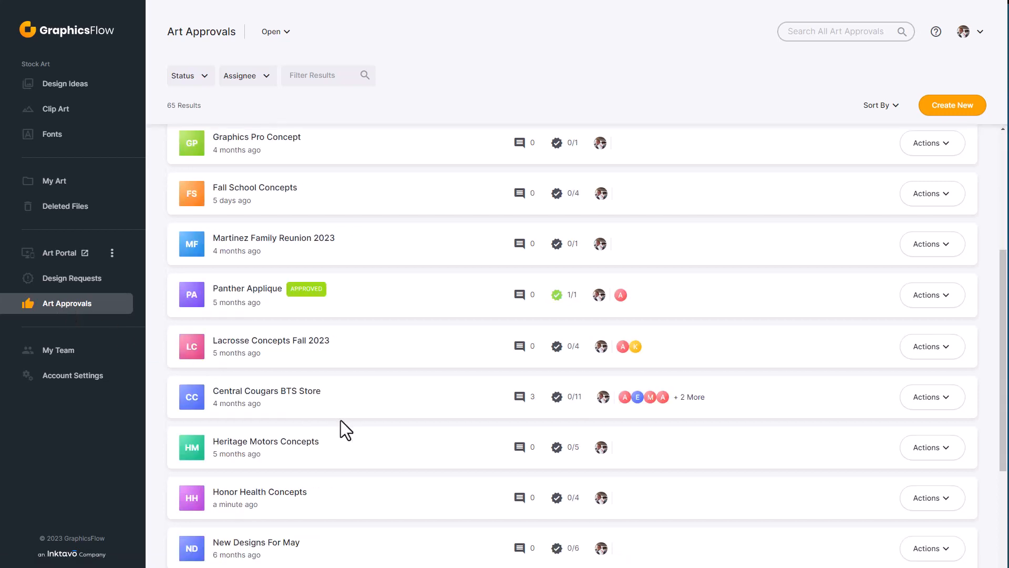
{"action": "left_click", "coordinate": [273, 493]}
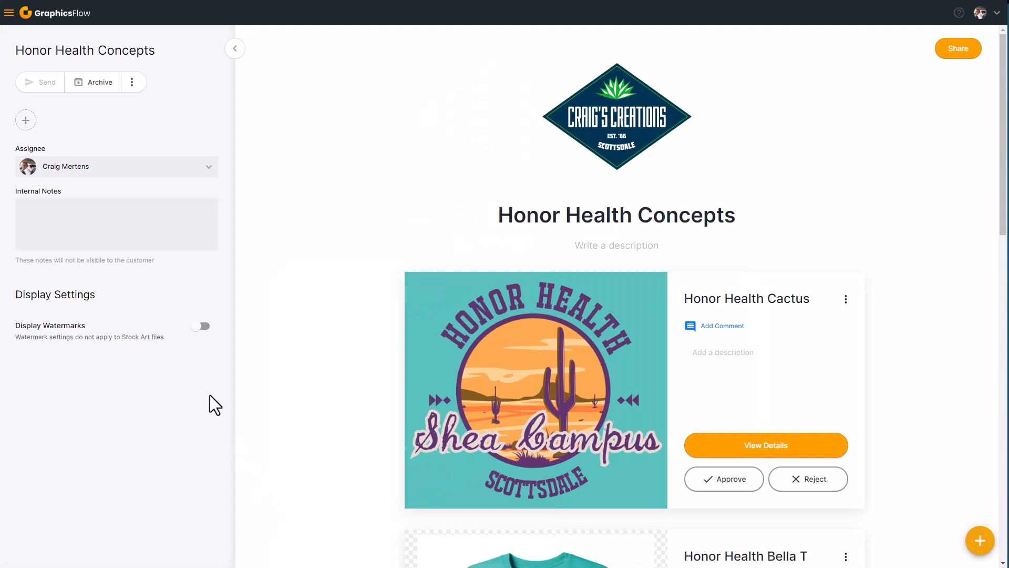
{"action": "left_click", "coordinate": [202, 329]}
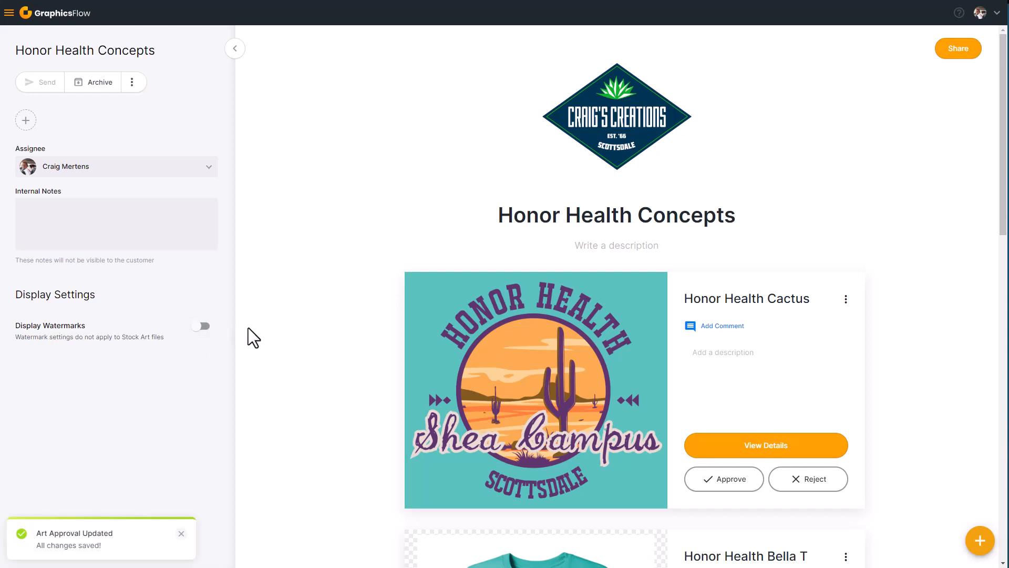
Step: Preview a light text watermark on Honor Health Cactus, then set its watermark type to None
{"action": "left_click", "coordinate": [517, 373]}
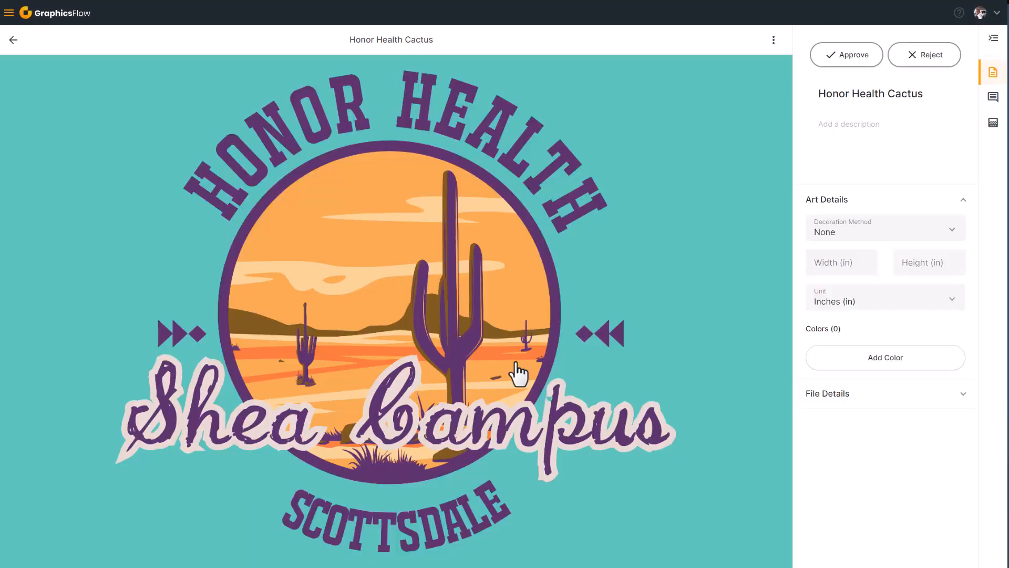
{"action": "left_click", "coordinate": [993, 126]}
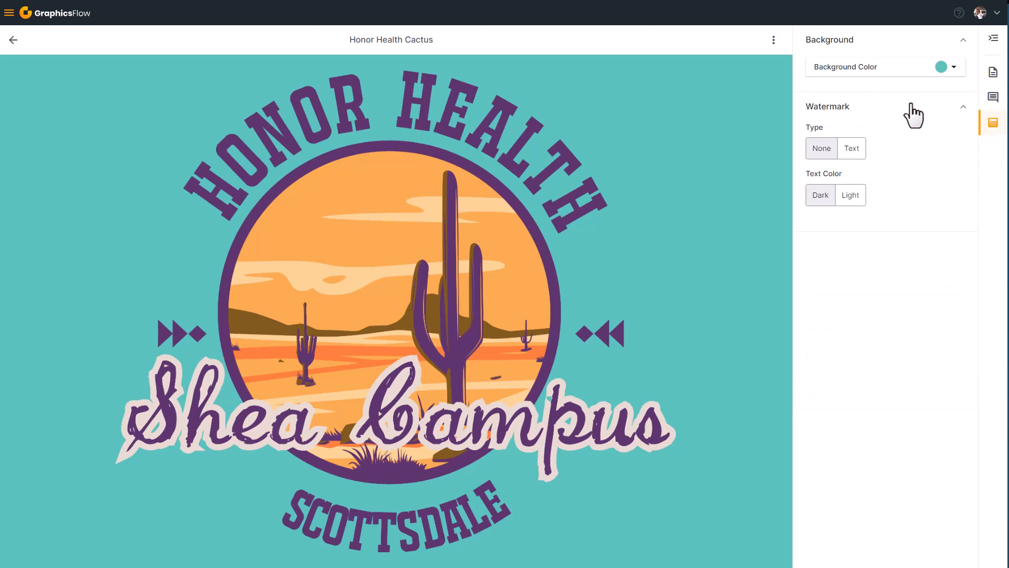
{"action": "left_click", "coordinate": [854, 153]}
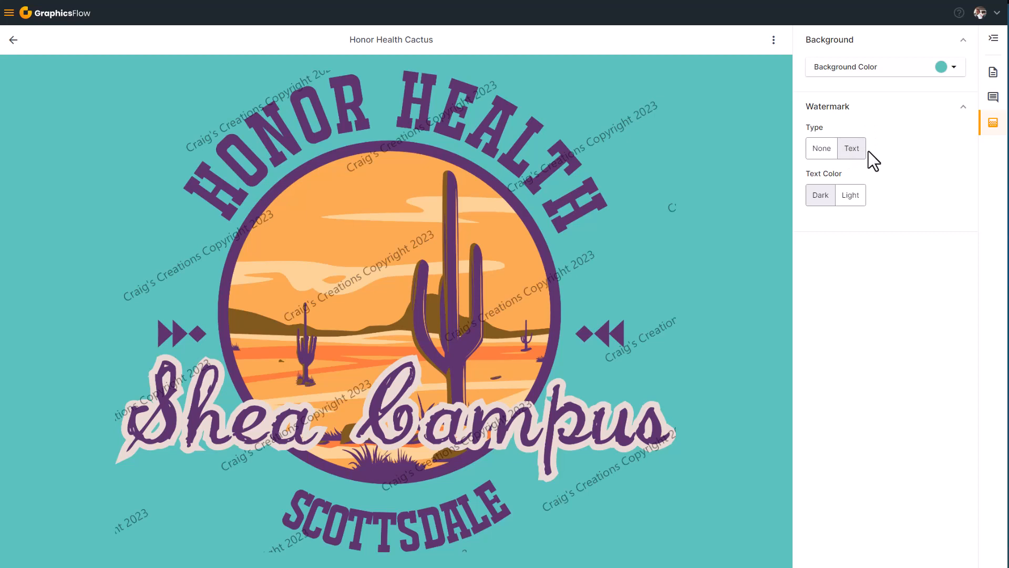
{"action": "left_click", "coordinate": [852, 195]}
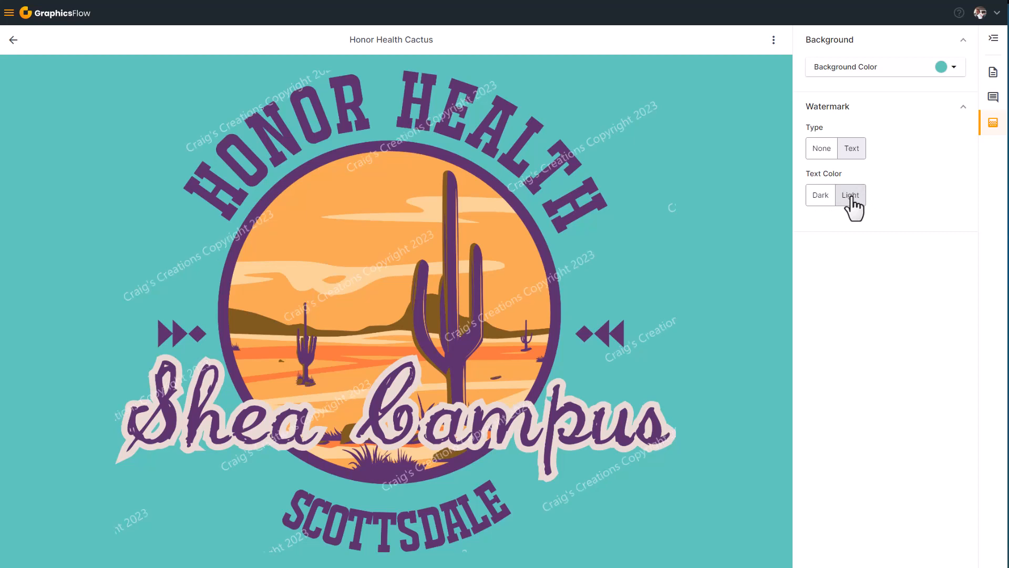
{"action": "left_click", "coordinate": [821, 150]}
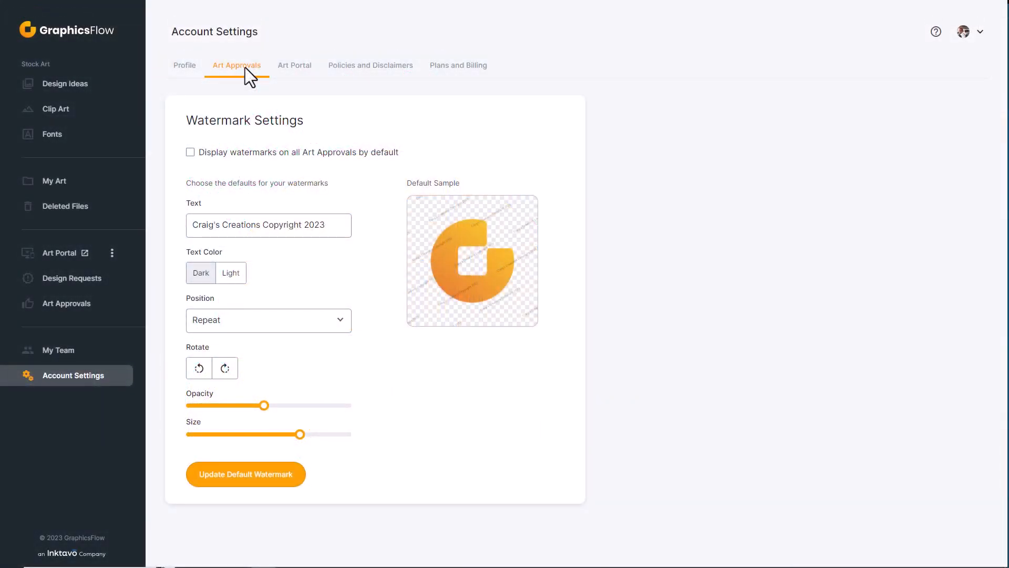
Step: View the Art Portal settings, then the Policies and Disclaimers settings
{"action": "left_click", "coordinate": [303, 68]}
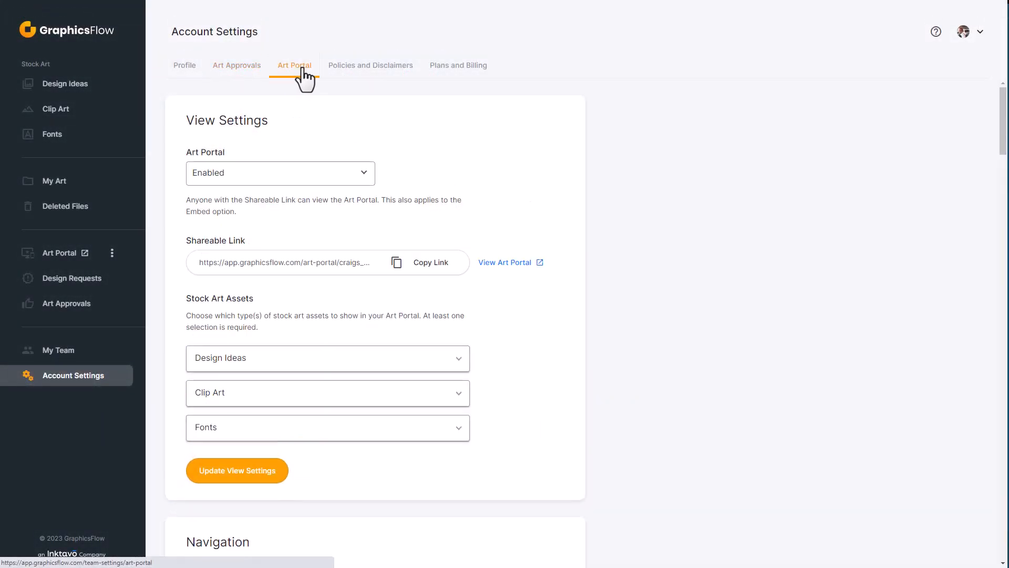
{"action": "left_click", "coordinate": [374, 68]}
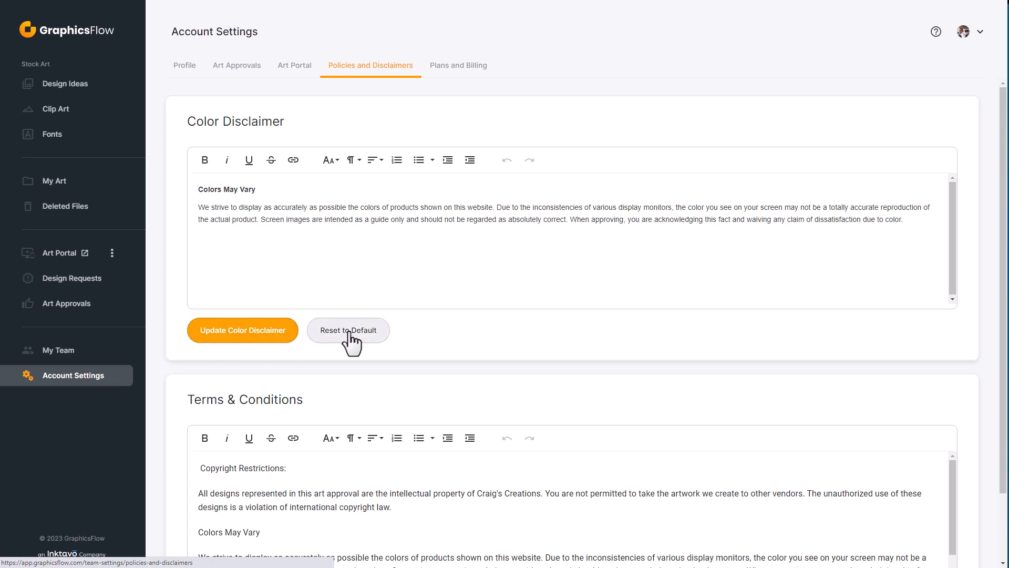
{"action": "scroll", "coordinate": [349, 341], "scroll_direction": "down", "scroll_amount": 2}
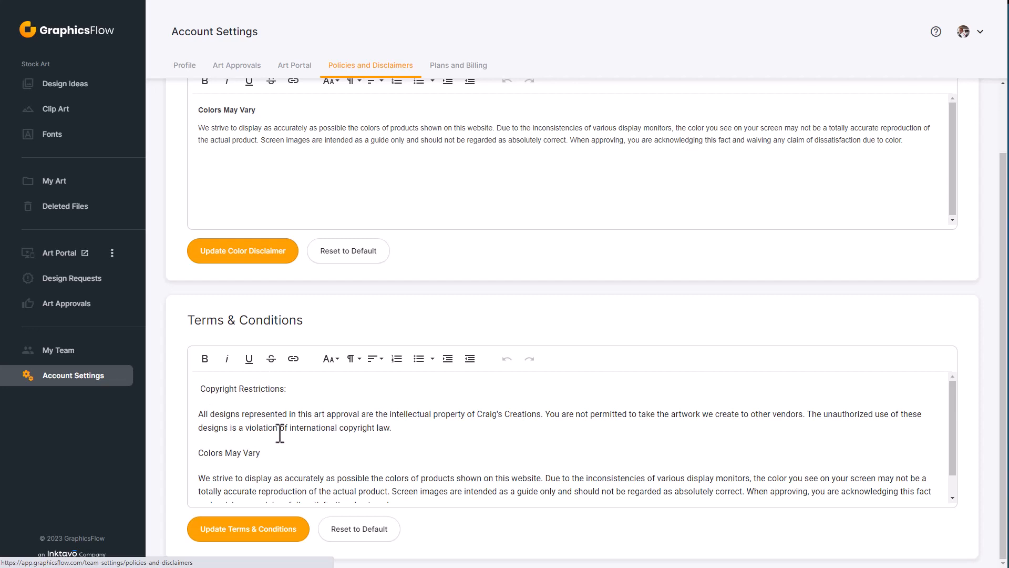
{"action": "scroll", "coordinate": [281, 433], "scroll_direction": "down", "scroll_amount": 1}
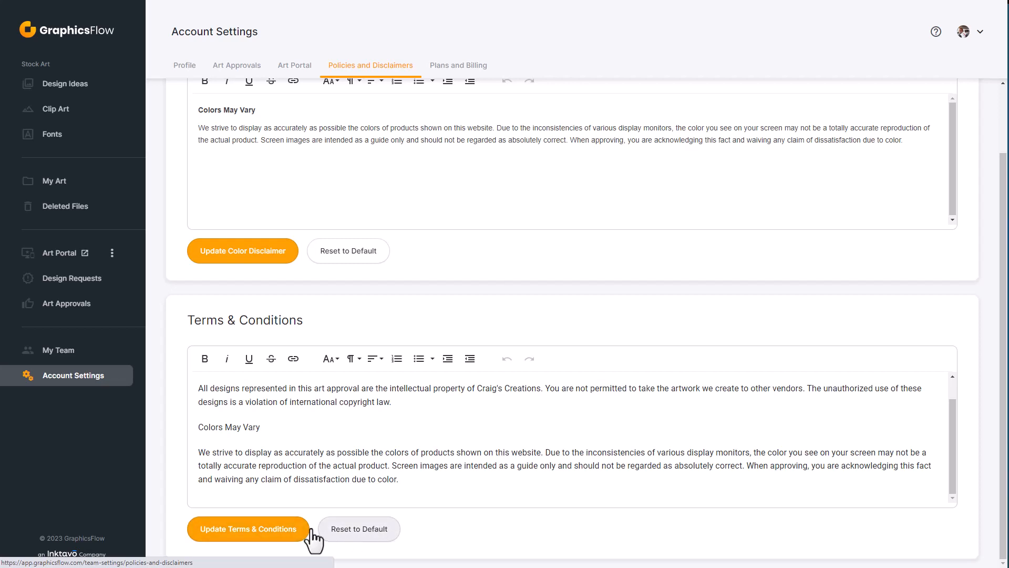
Step: View the plan management page under Plans & Billing, then bring up the account menu
{"action": "left_click", "coordinate": [459, 71]}
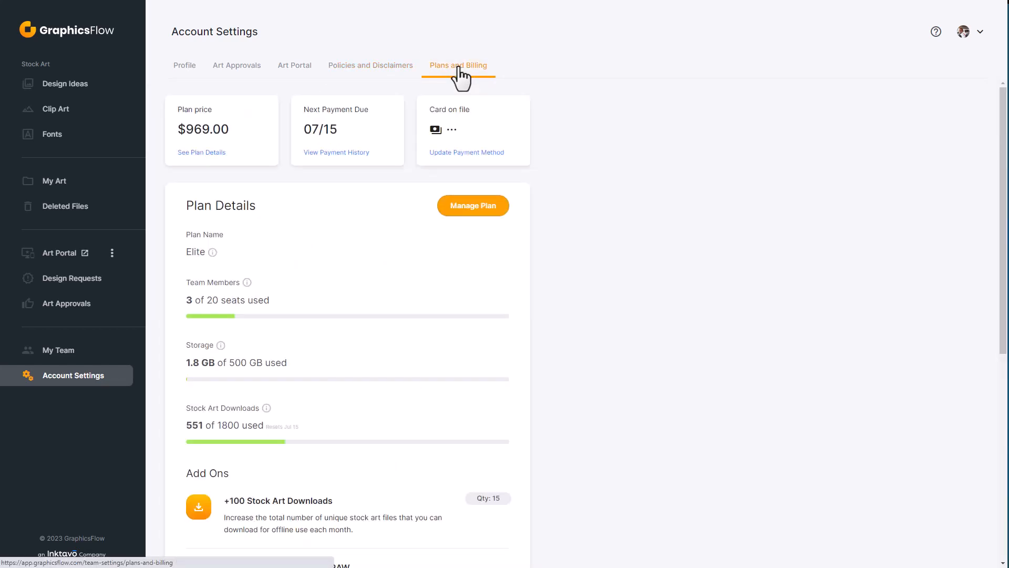
{"action": "left_click", "coordinate": [472, 207]}
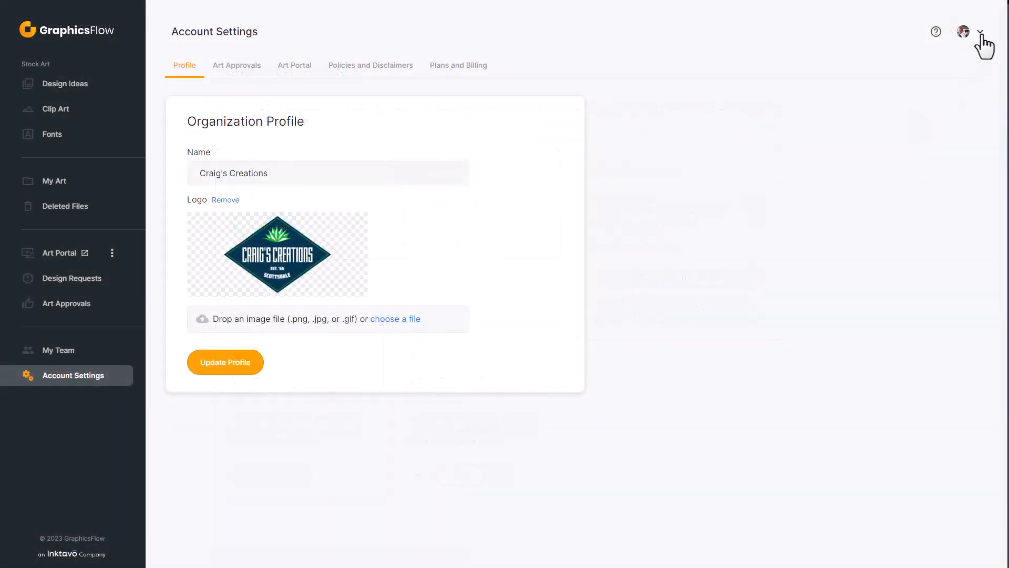
{"action": "left_click", "coordinate": [981, 33]}
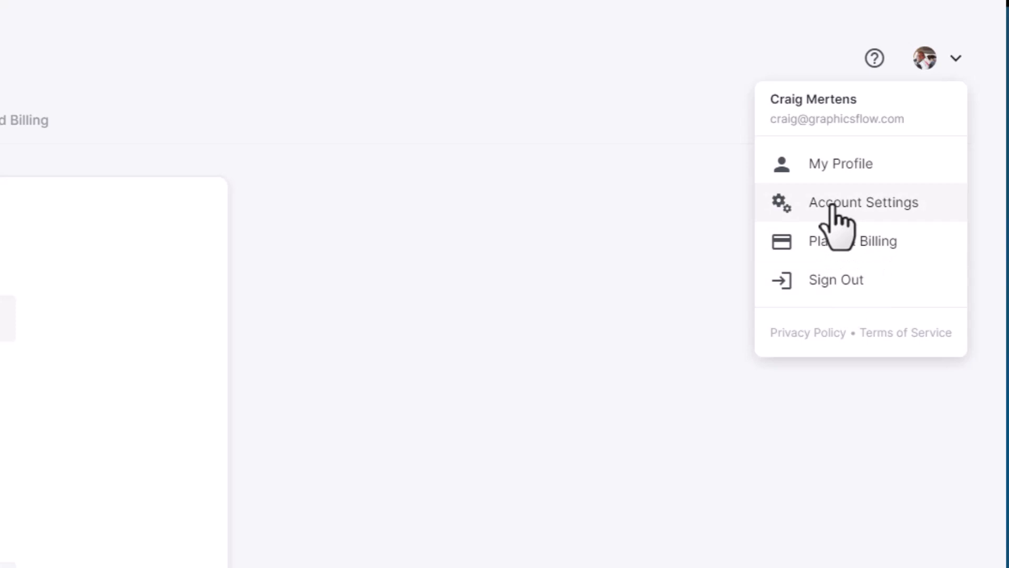
Step: Go to My Profile and scroll down to the Change Password section
{"action": "left_click", "coordinate": [828, 164]}
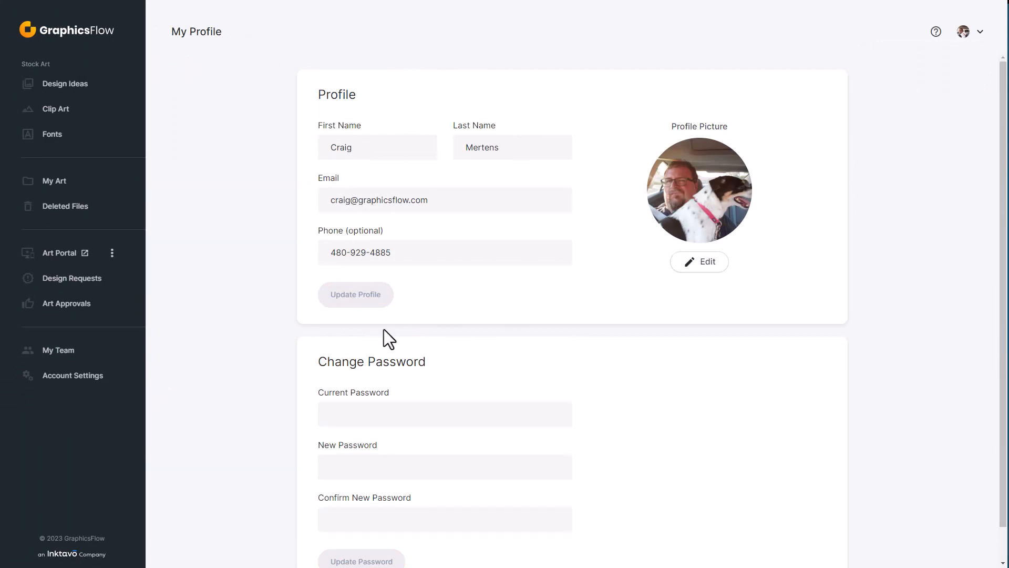
{"action": "scroll", "coordinate": [384, 329], "scroll_direction": "down", "scroll_amount": 1}
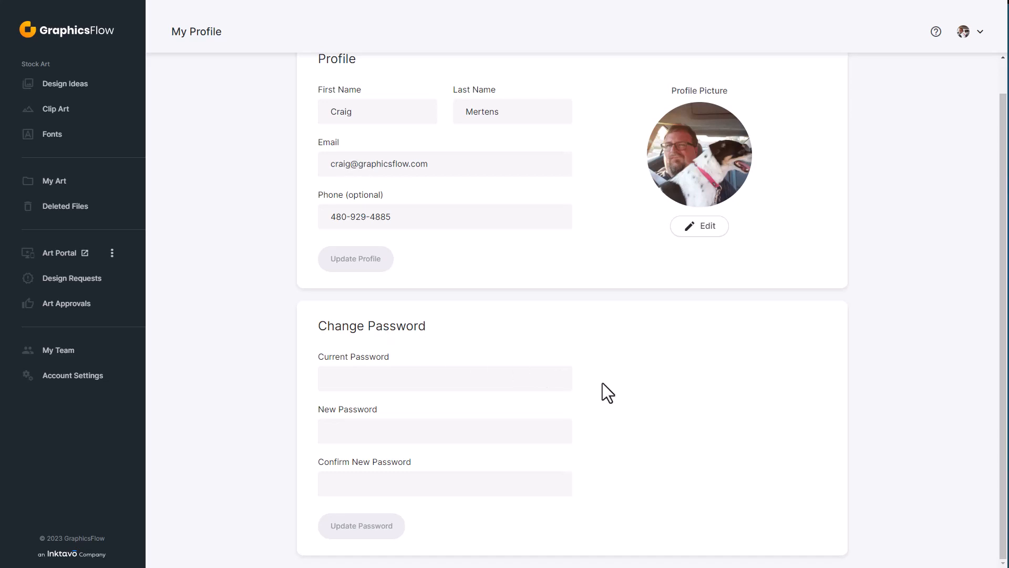
Step: Open the Stock Art Fonts library listing 560 fonts with sample text previews
{"action": "left_click", "coordinate": [53, 136]}
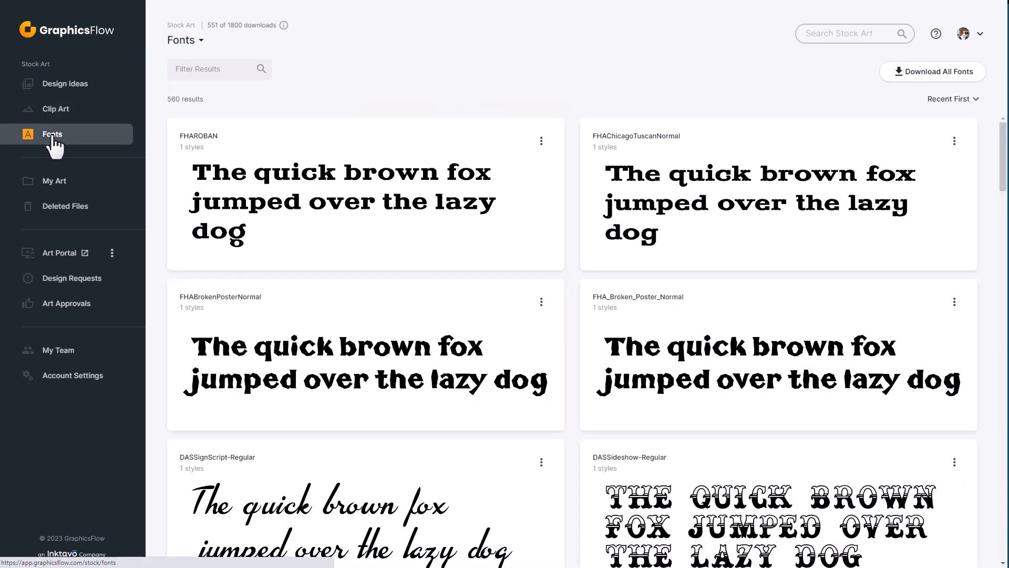